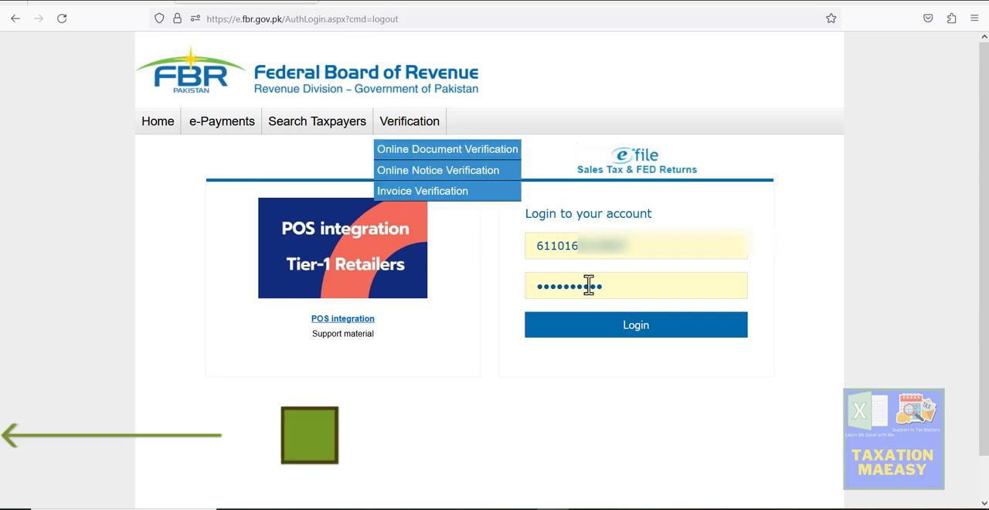
Log in with the prefilled account credentials and open the form for creating an Income Tax e-payment
left_click(624, 344)
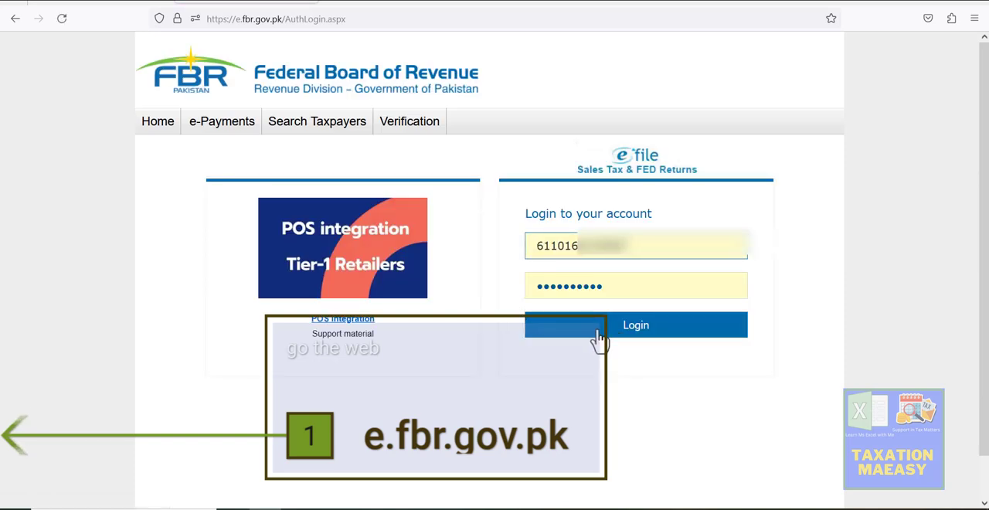
left_click(634, 329)
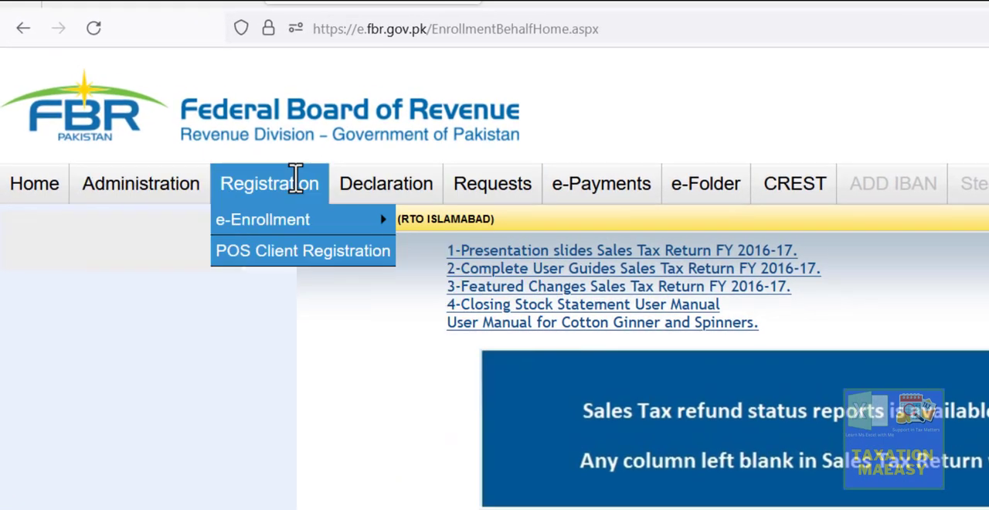
mouse_move(340, 116)
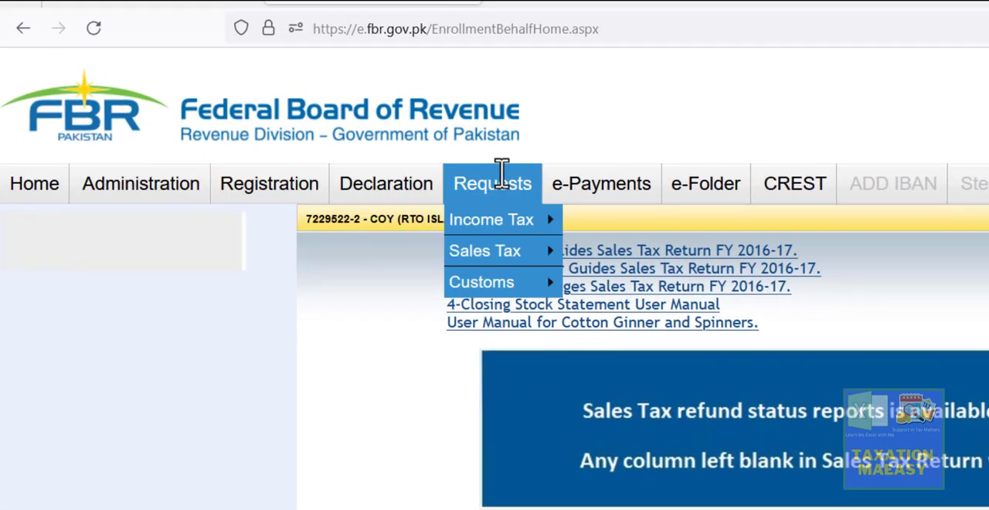
mouse_move(638, 172)
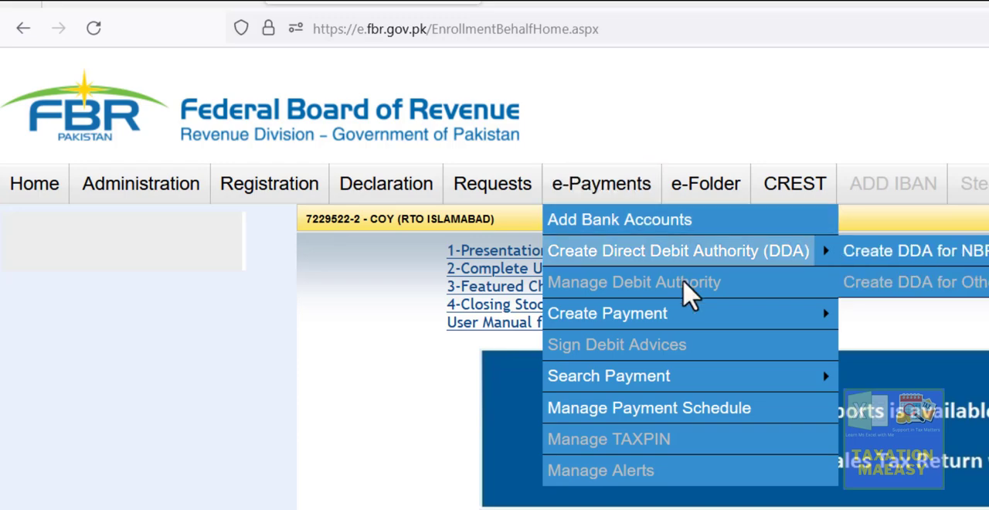
mouse_move(686, 313)
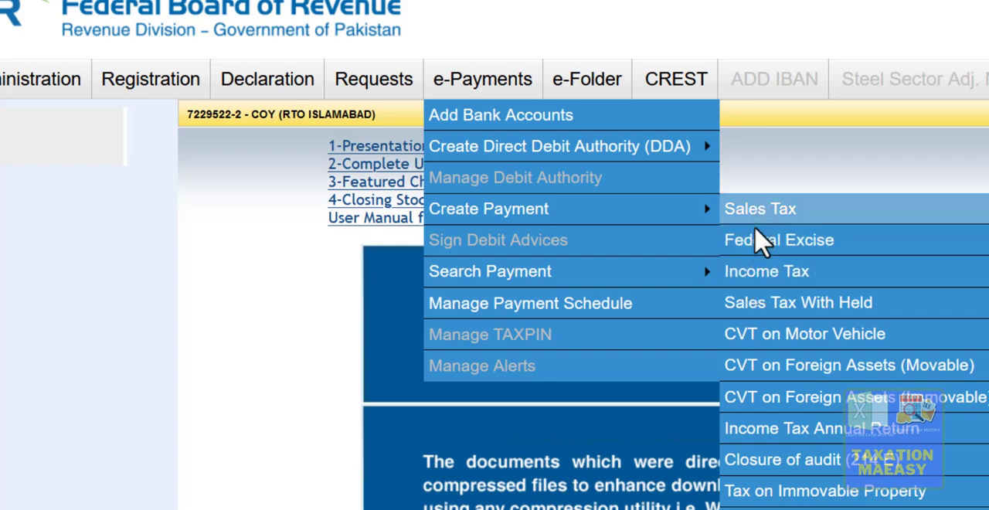
left_click(752, 288)
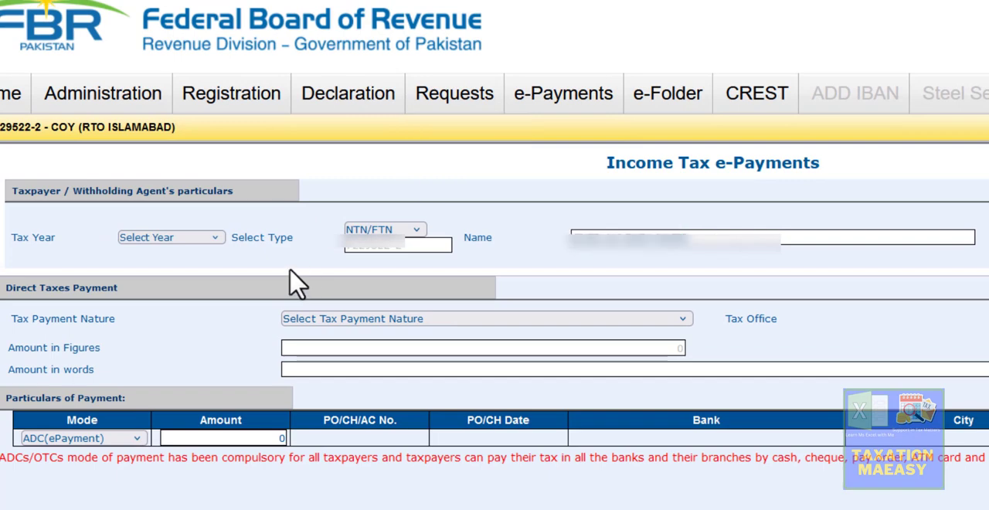
Set the tax year to 2024, the tax payment nature to Withheld Income Tax (Adjustable) and the month to Oct
left_click(186, 241)
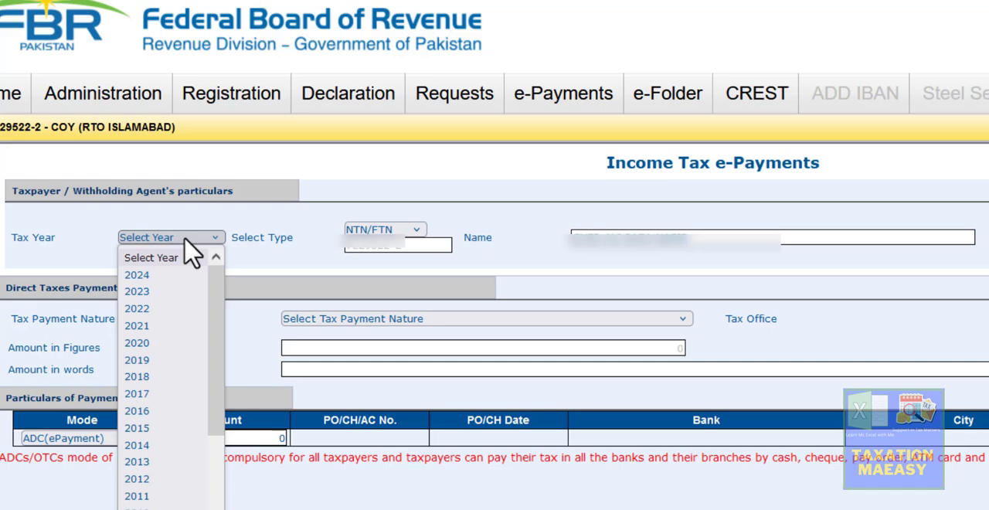
left_click(138, 277)
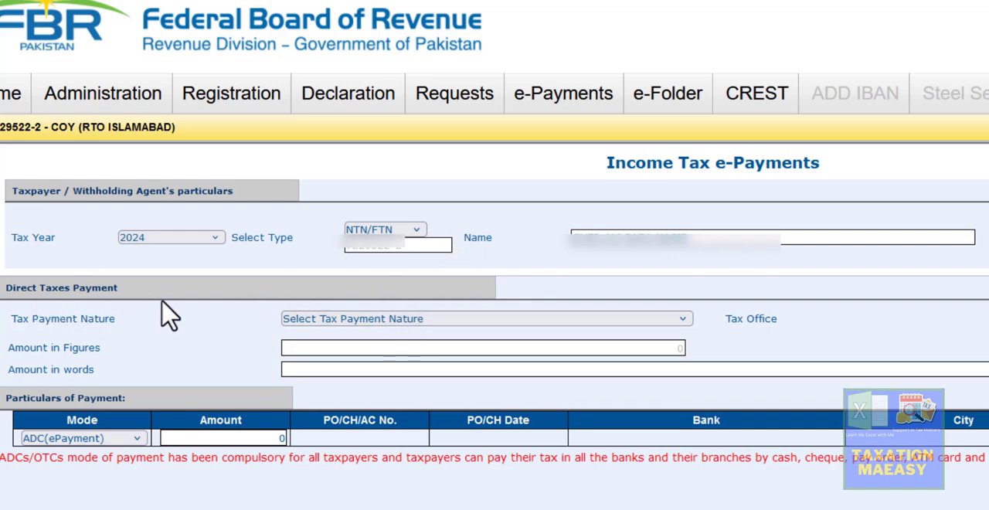
left_click(360, 320)
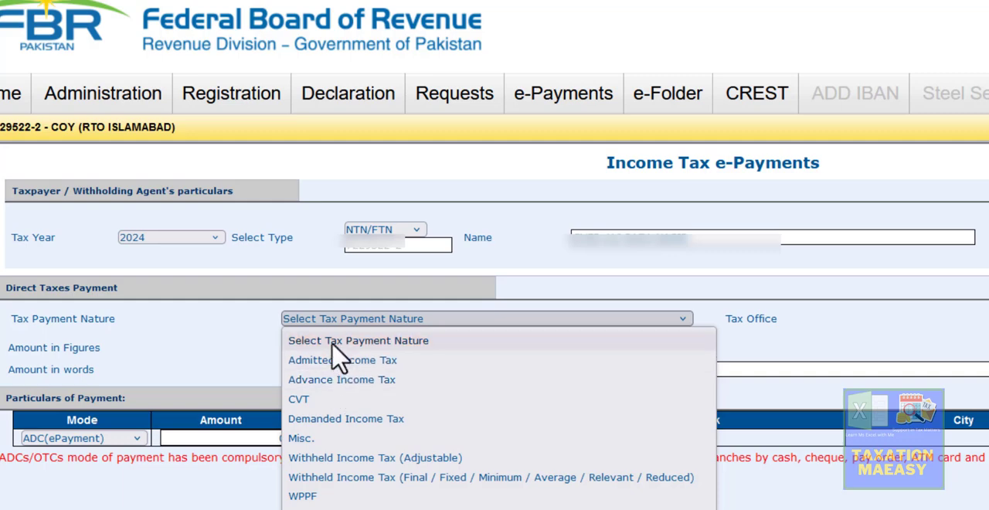
left_click(418, 460)
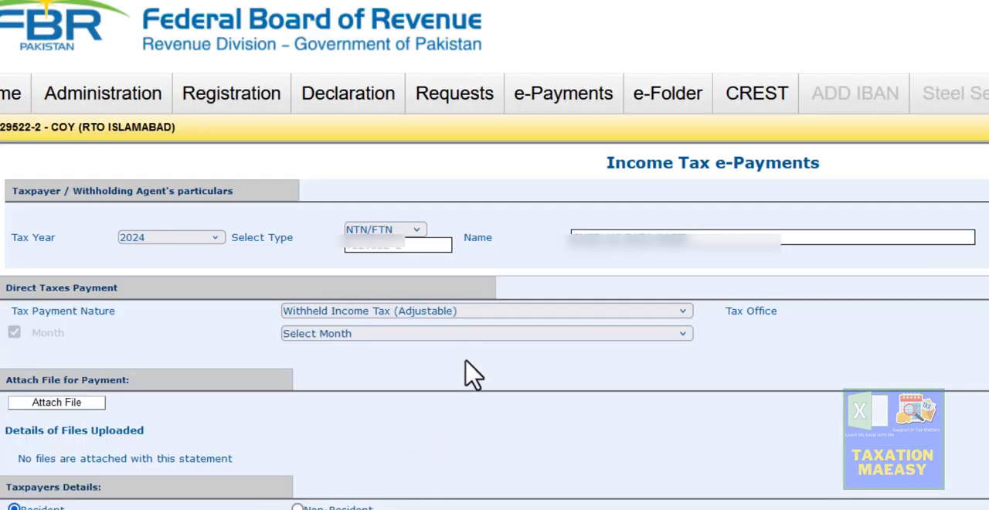
left_click(375, 338)
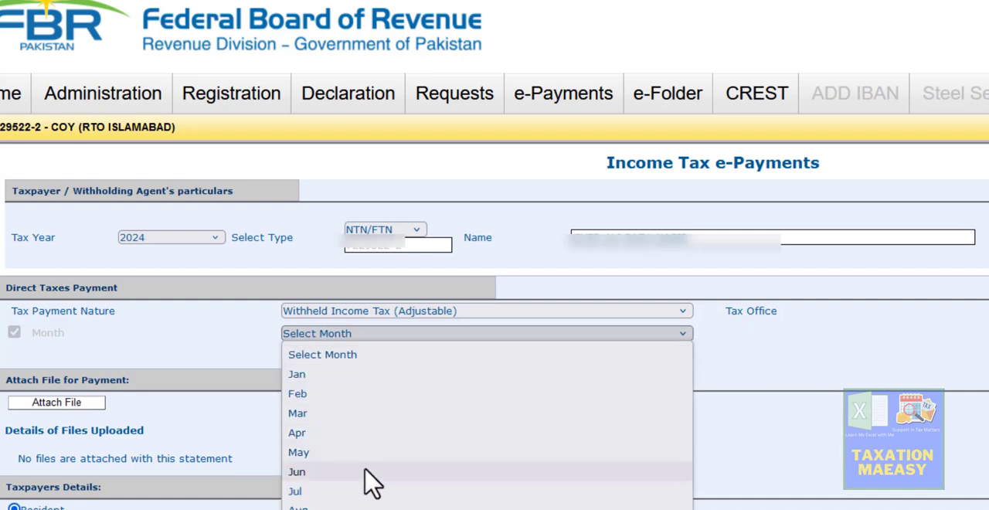
left_click(333, 509)
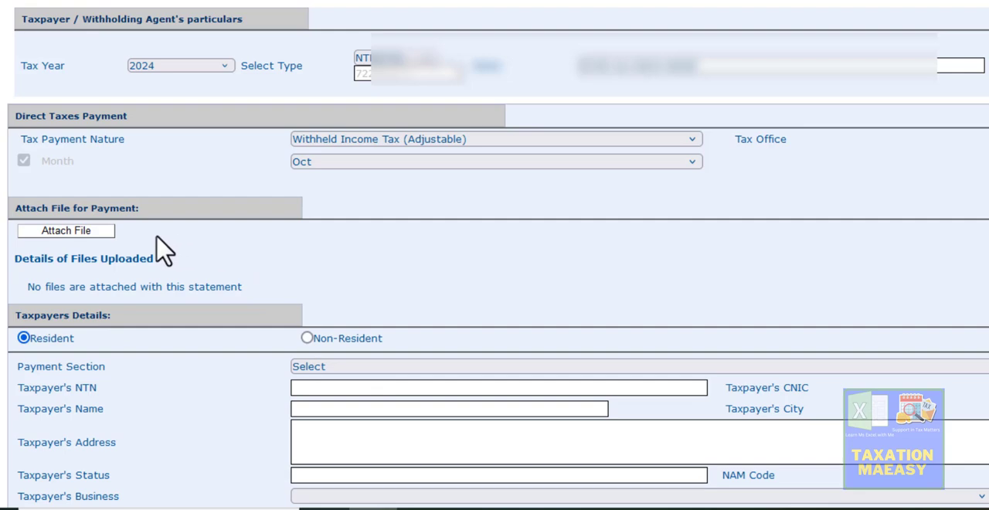
Attach the file 10. Supplier Tax 01.xls from the 2023-24 PSID working folder to the payment and return to the payment form
left_click(76, 232)
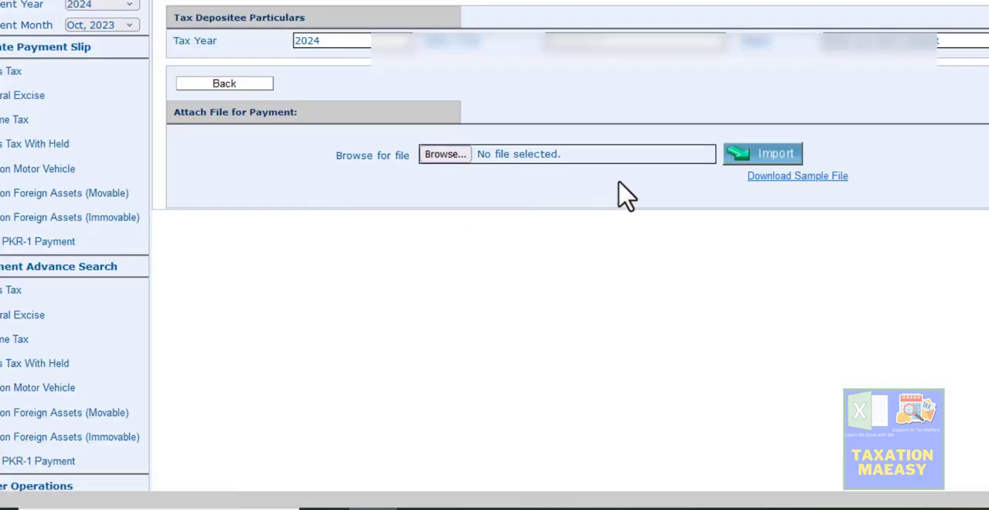
left_click(439, 161)
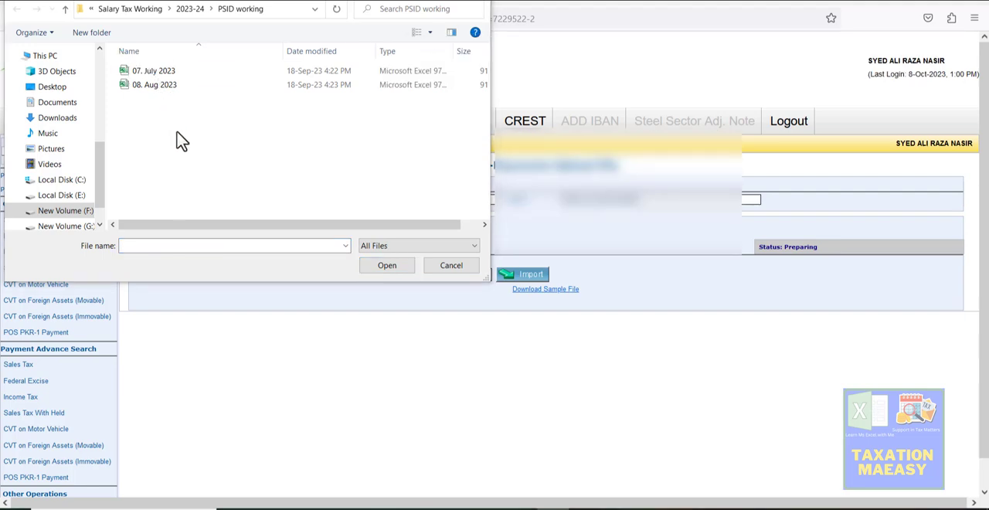
left_click(190, 9)
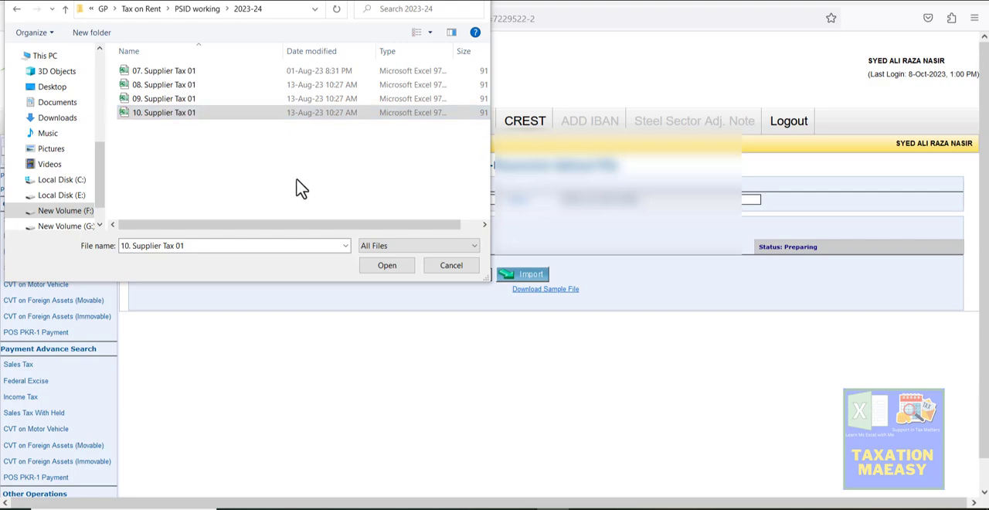
left_click(387, 266)
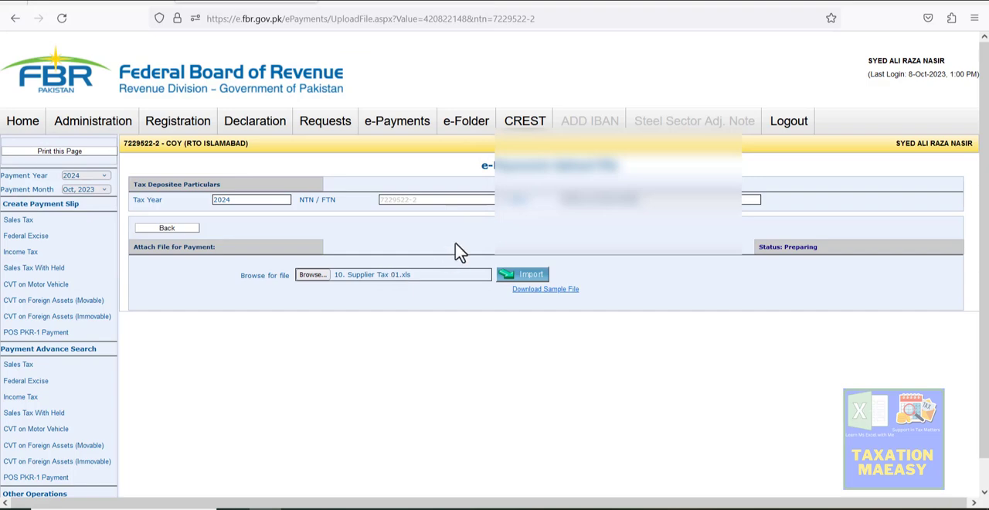
left_click(516, 277)
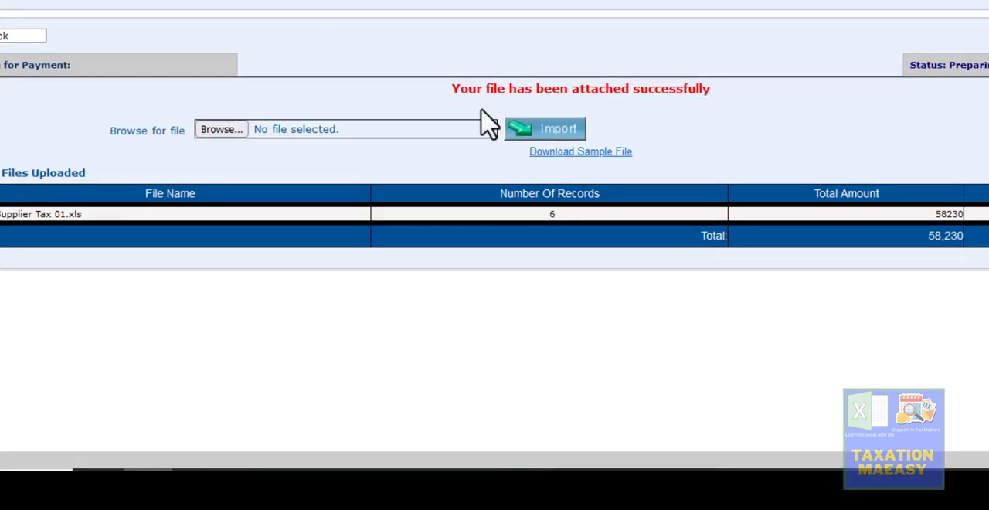
left_click(1, 35)
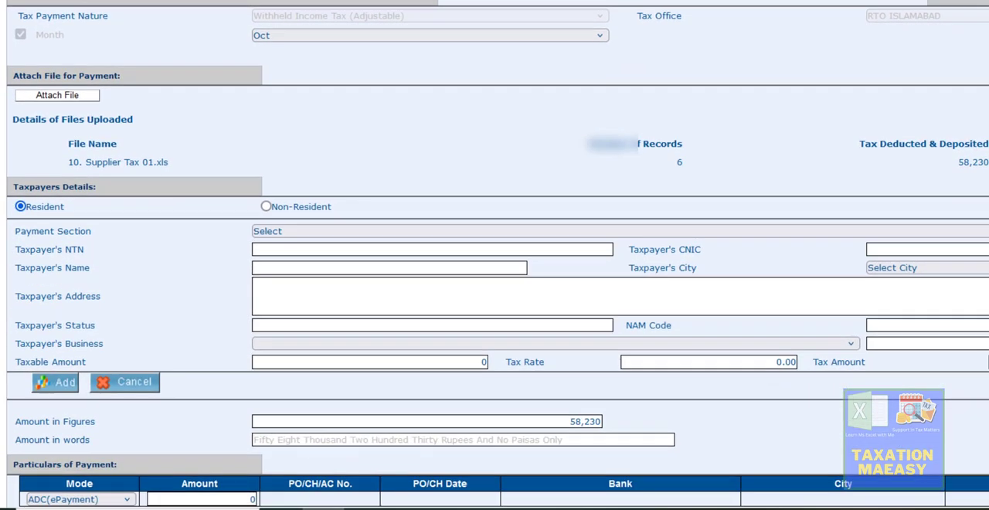
Enter a payment amount of 58,230 with the ADC(ePayment) mode in the particulars of payment
scroll(495, 255, "down", 2)
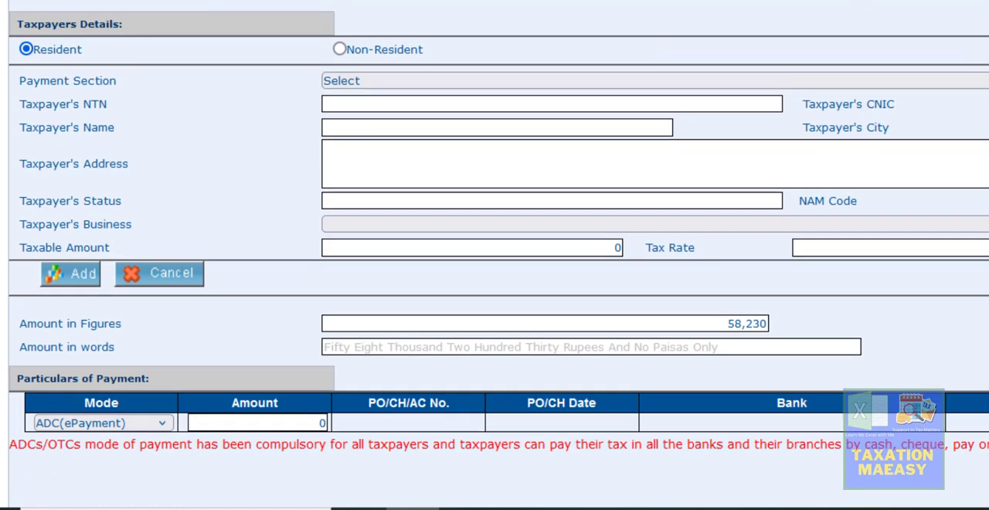
scroll(494, 255, "down", 1)
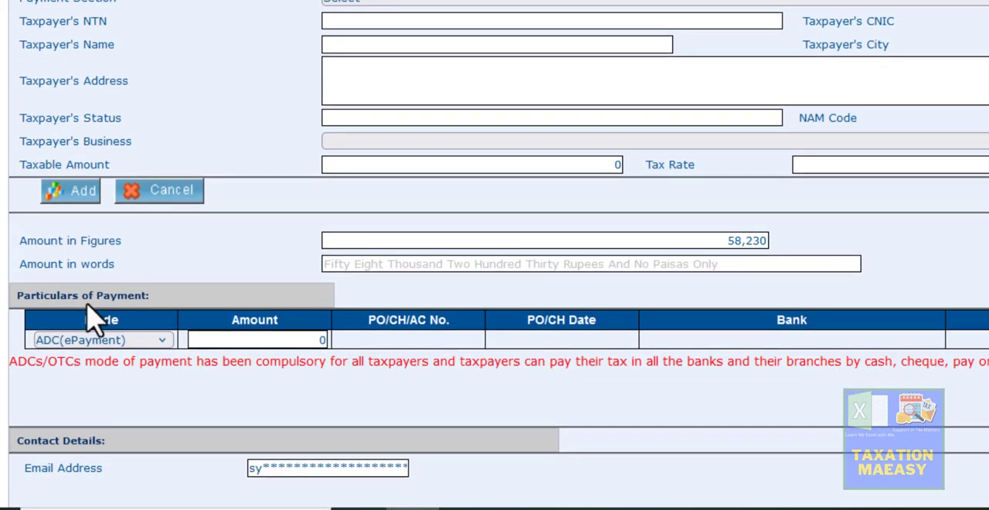
left_click(128, 344)
left_click(124, 341)
left_click(303, 338)
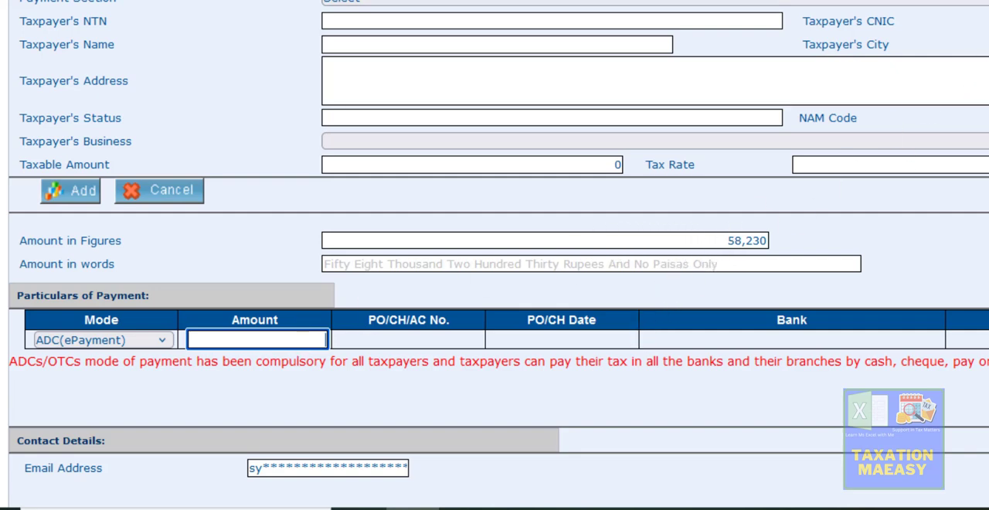
type("58,230")
Set the tax year of the payment form to 2024 again
scroll(495, 255, "down", 4)
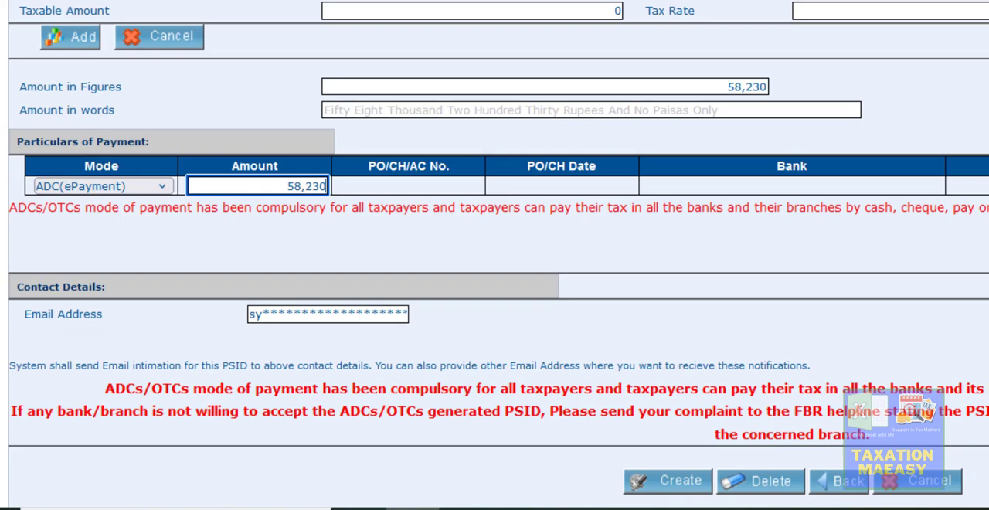
scroll(494, 255, "up", 10)
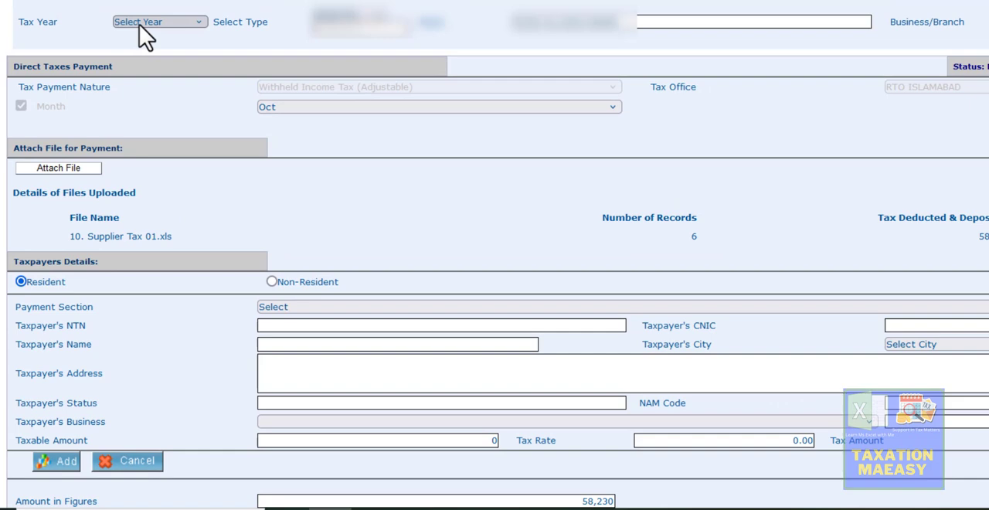
left_click(139, 24)
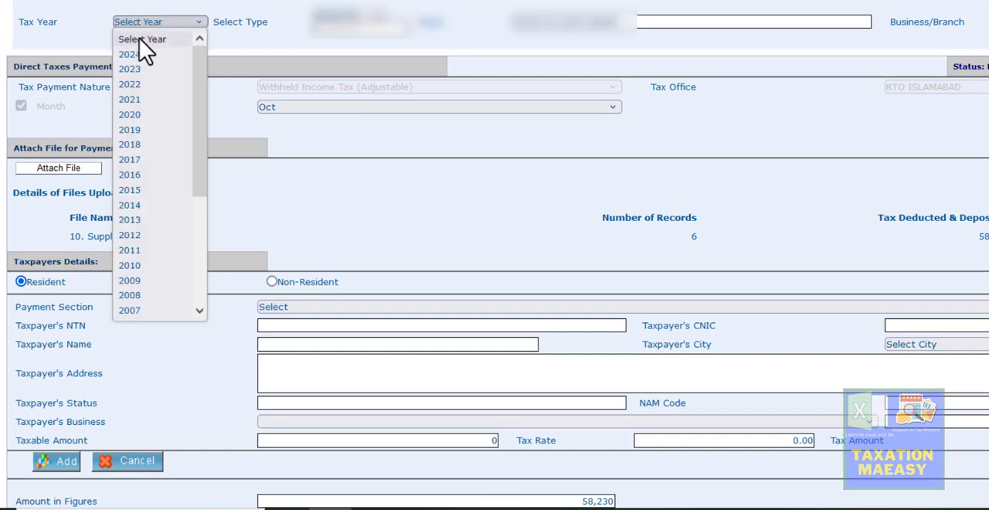
left_click(139, 56)
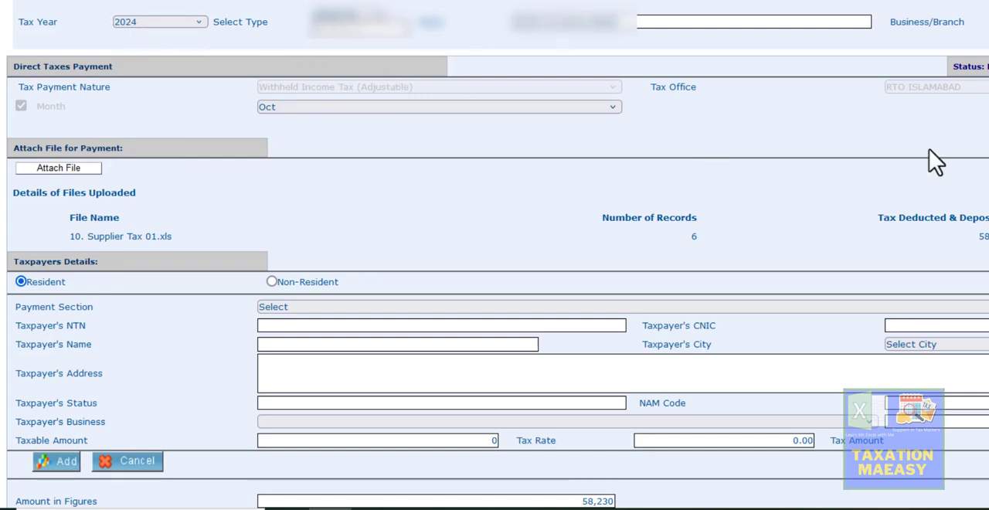
Create the income tax e-payment from the completed form and confirm its details to generate the challan
scroll(495, 255, "down", 5)
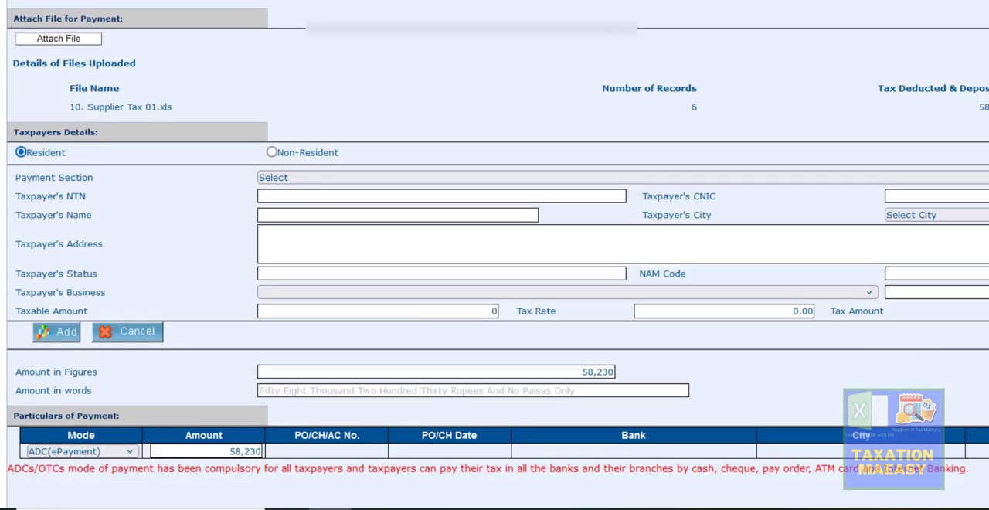
scroll(495, 255, "down", 1)
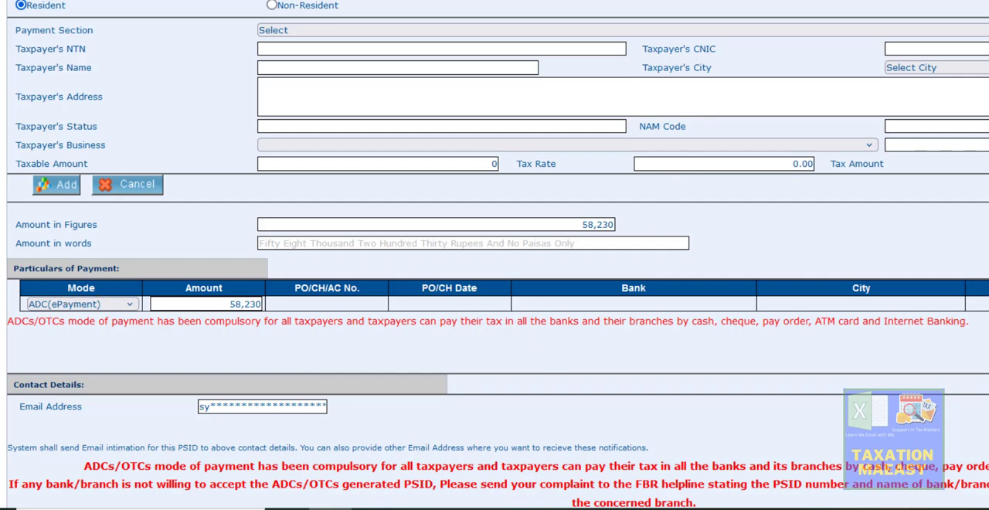
scroll(495, 309, "down", 1)
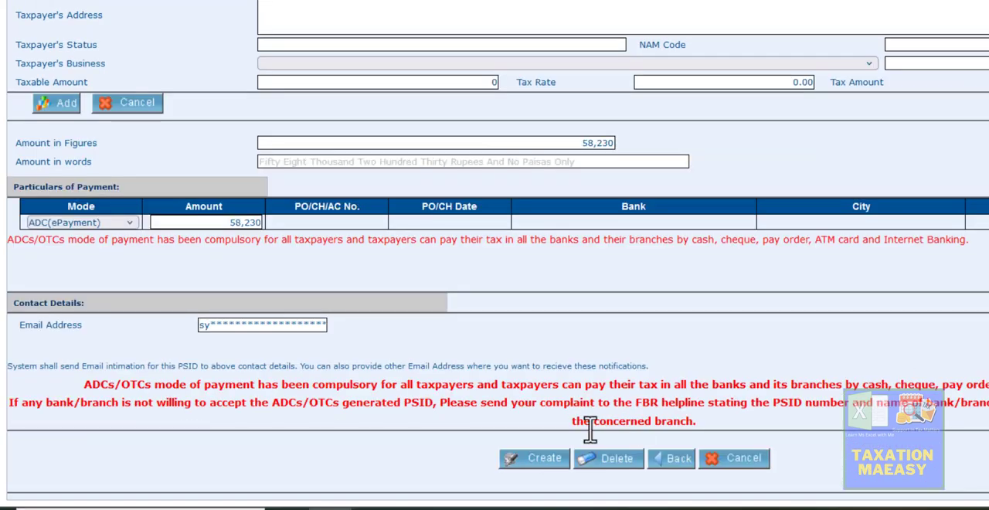
left_click(533, 462)
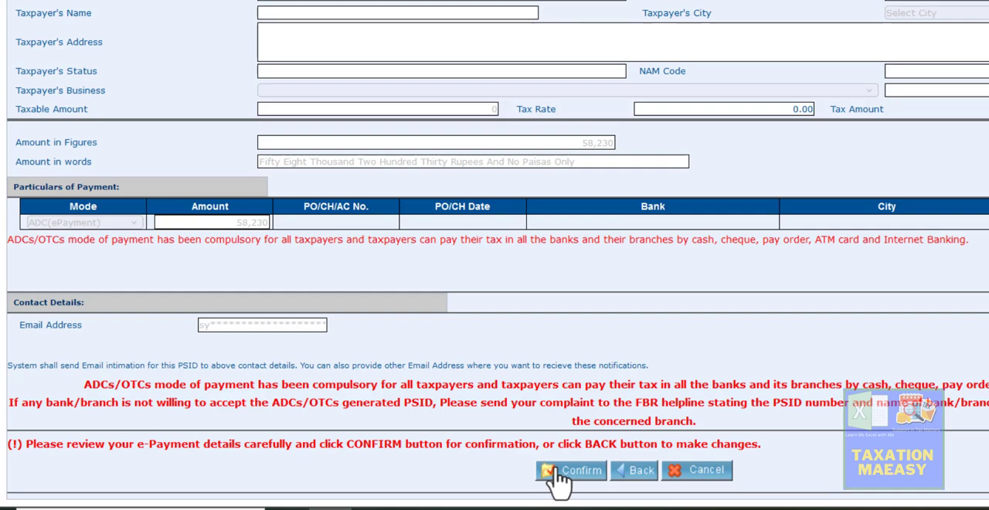
left_click(558, 475)
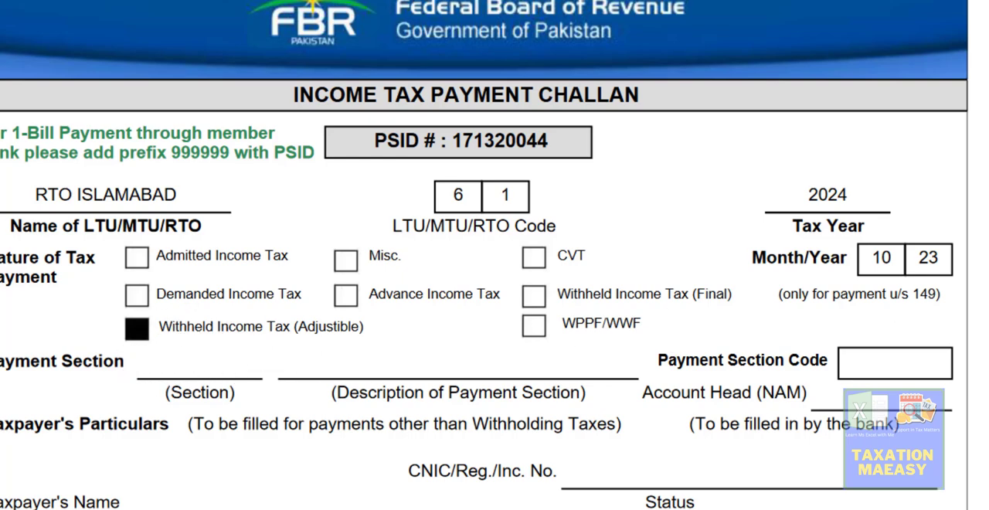
Review the generated income tax payment challan, including its payment nature, withholding tax amounts and payment particulars
scroll(494, 255, "down", 4)
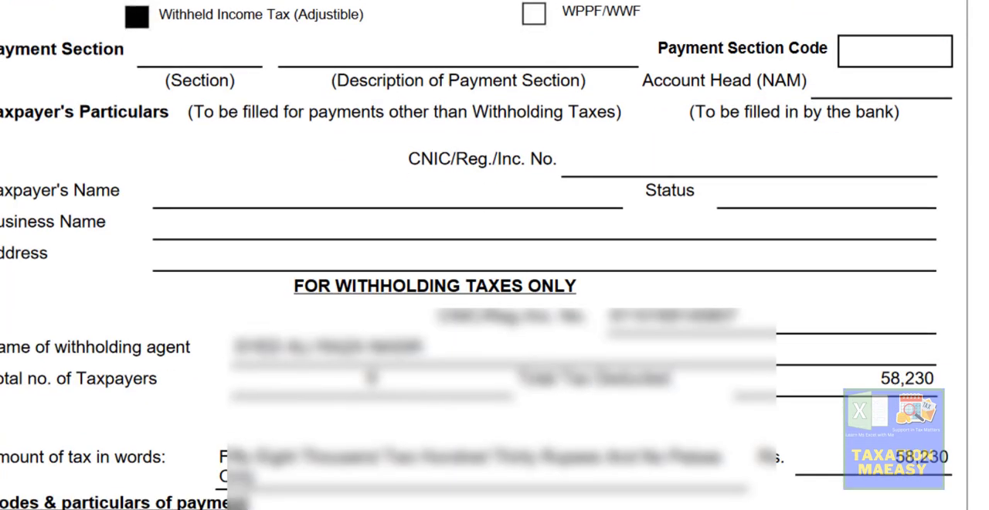
scroll(495, 255, "down", 2)
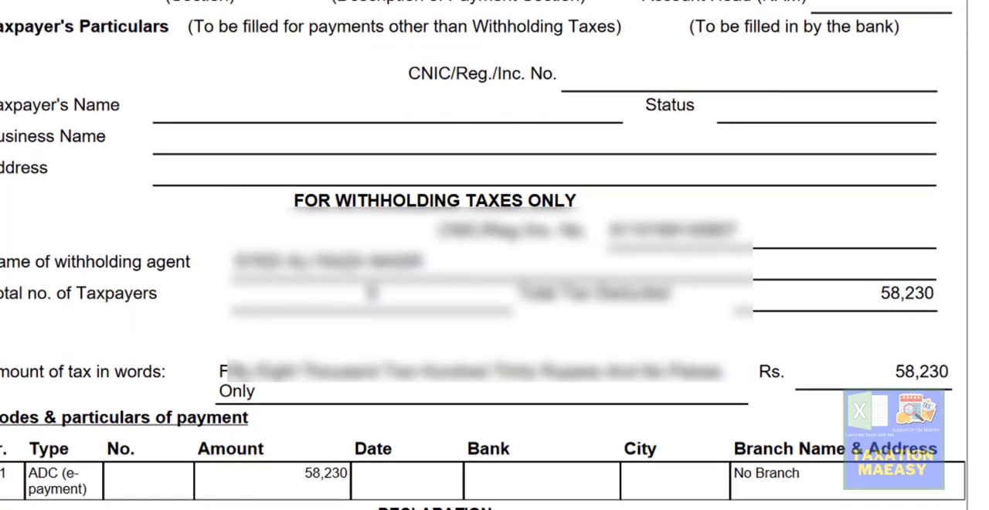
scroll(495, 255, "down", 1)
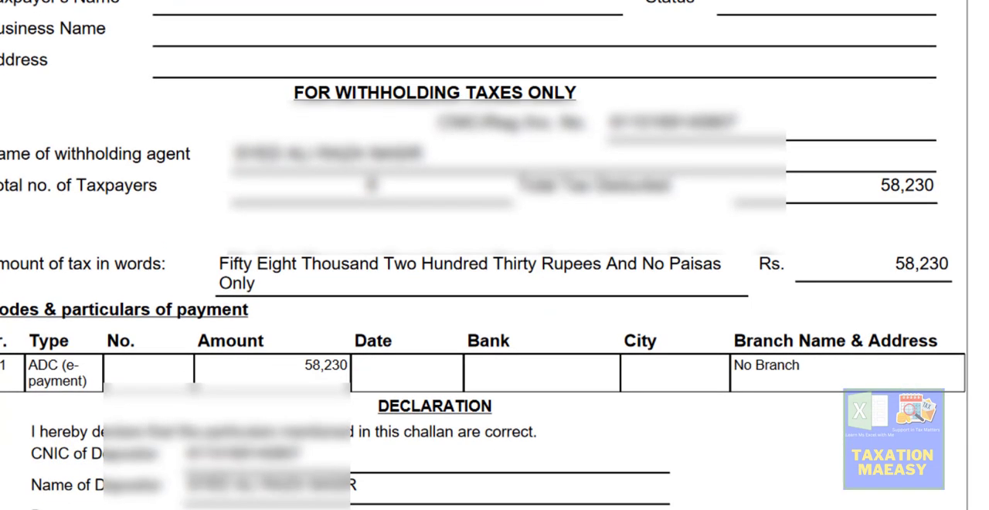
scroll(495, 255, "up", 2)
scroll(495, 255, "up", 2)
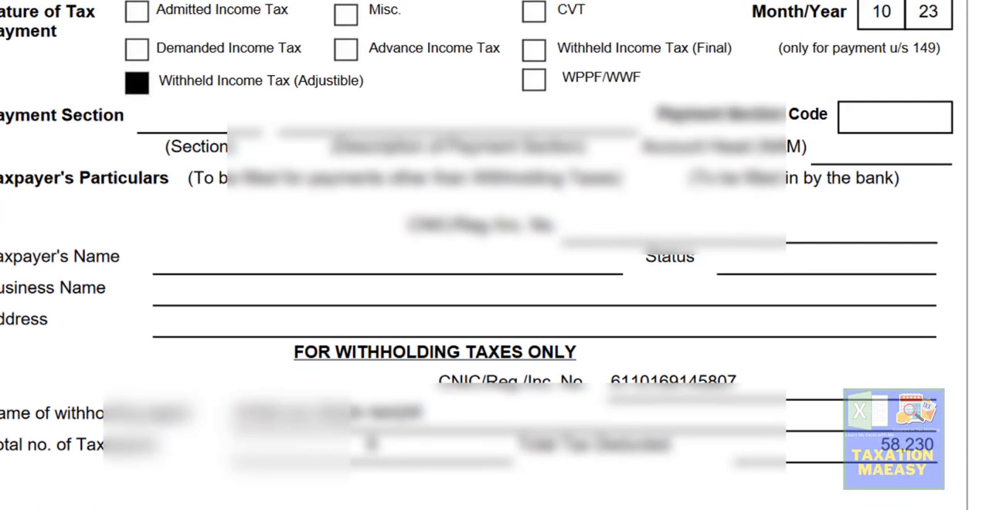
scroll(494, 255, "up", 3)
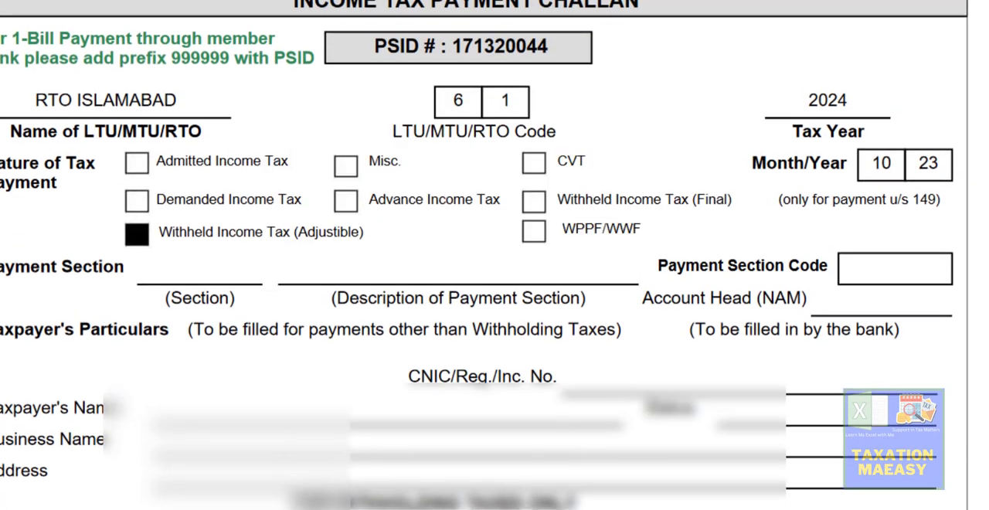